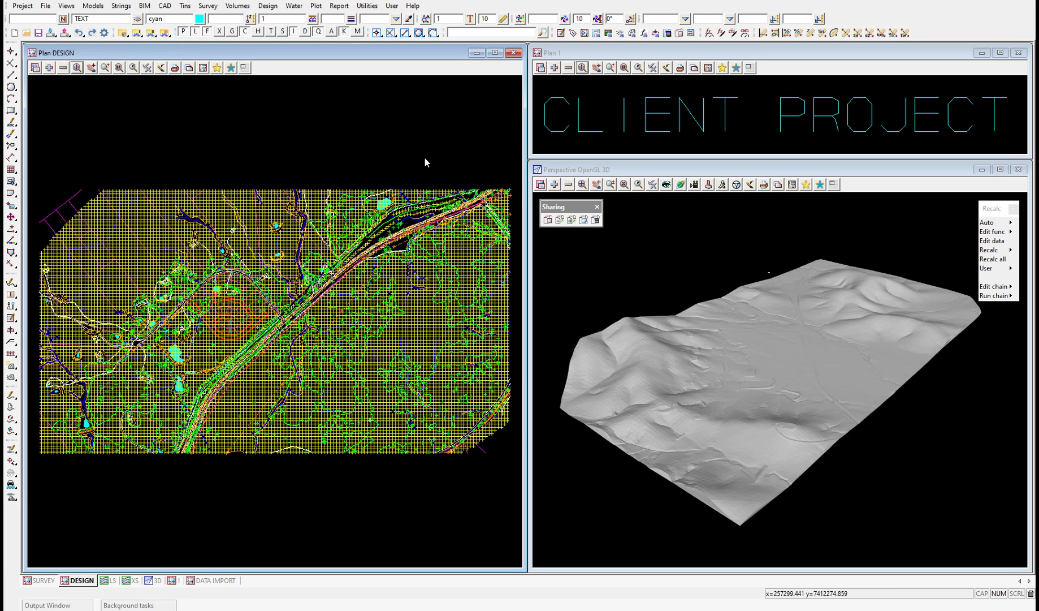
Open the project share settings in the client project
left_click(584, 220)
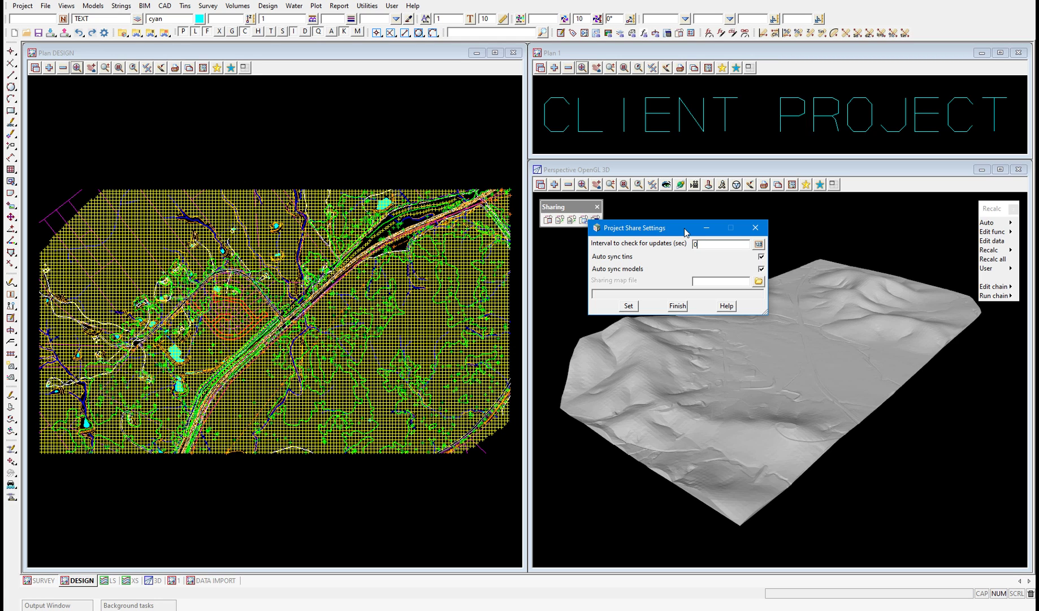
key("Return")
Examine the project sharing defaults in the env.4d environment variables, compare them with the project share settings, and close the editor
left_click(23, 6)
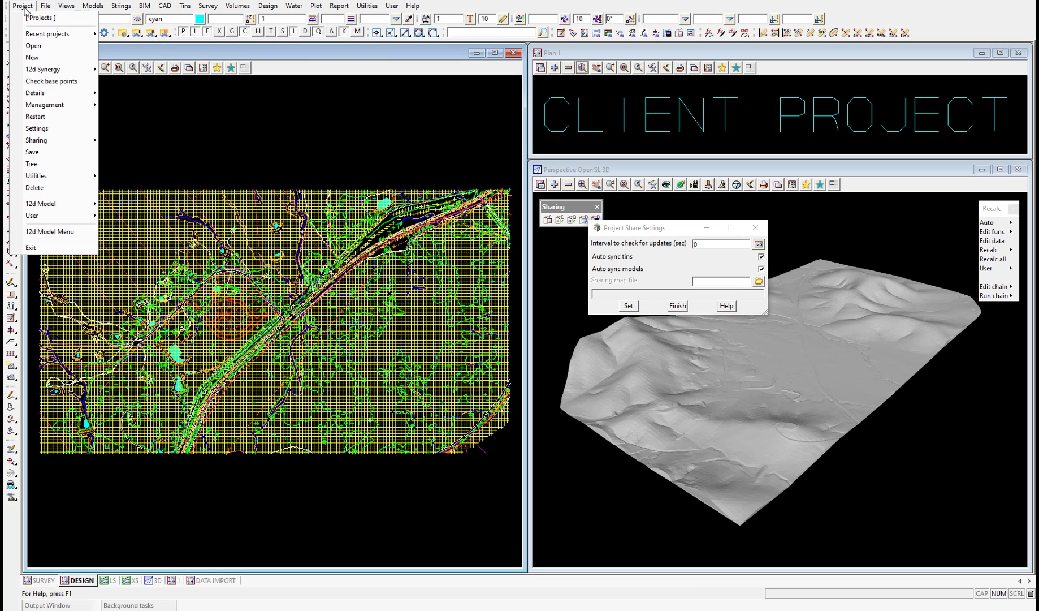
mouse_move(48, 104)
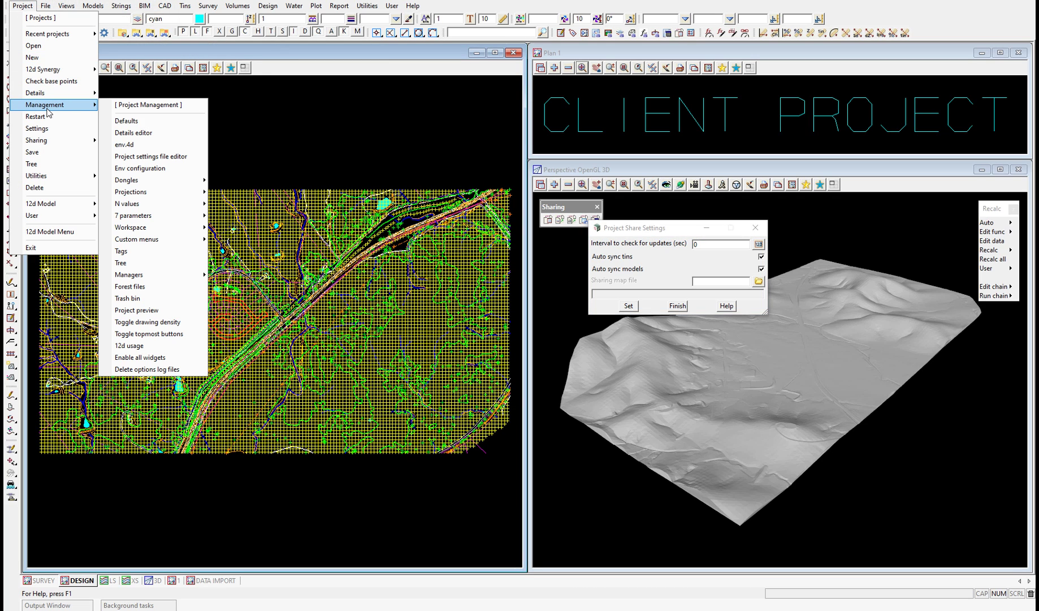
left_click(148, 145)
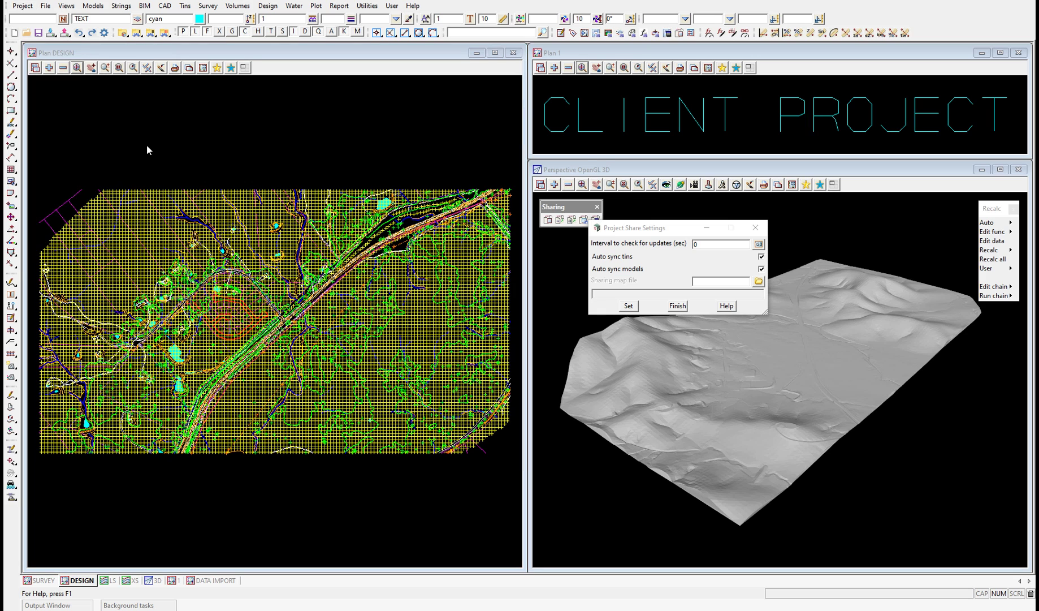
left_click(170, 201)
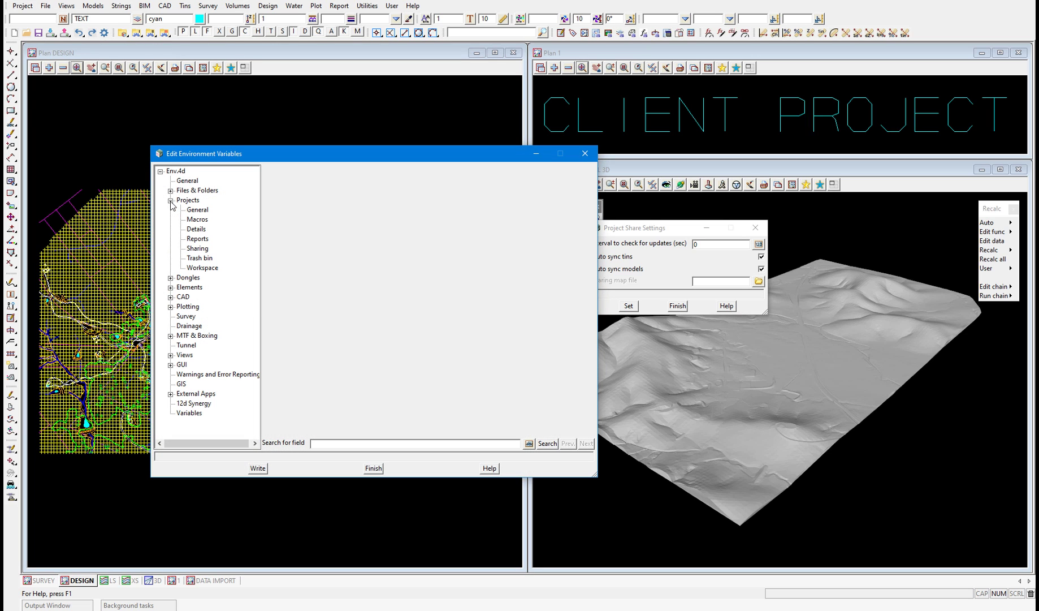
left_click(195, 249)
left_click_drag(255, 159, 188, 157)
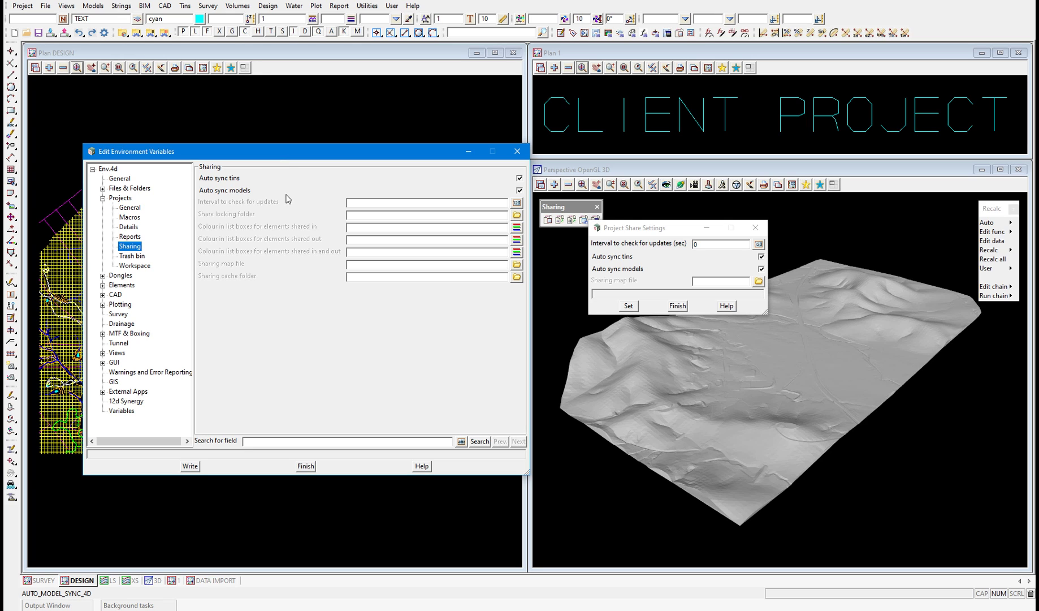
left_click(629, 231)
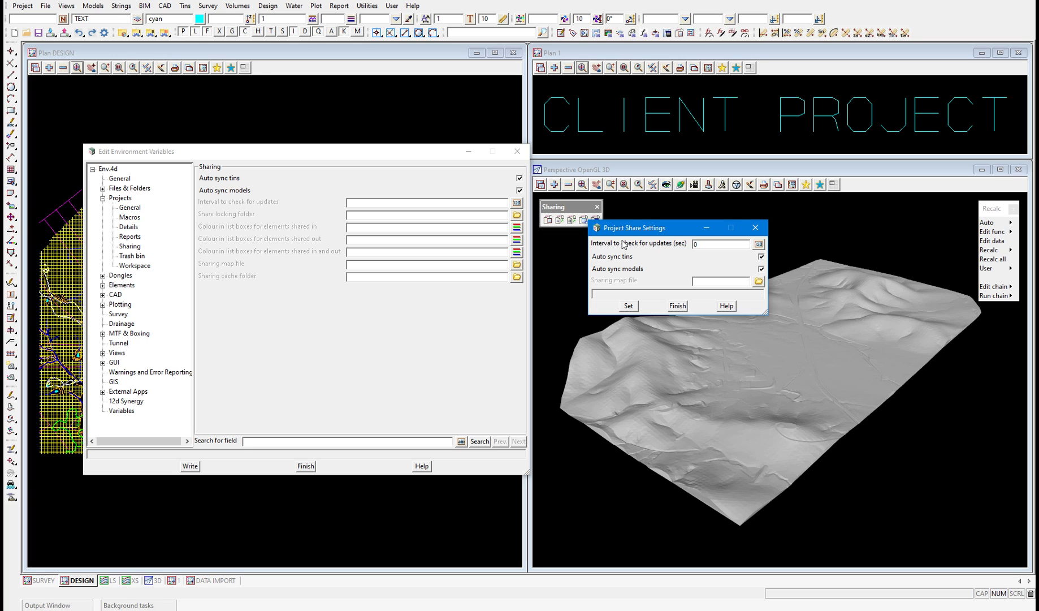
left_click(517, 151)
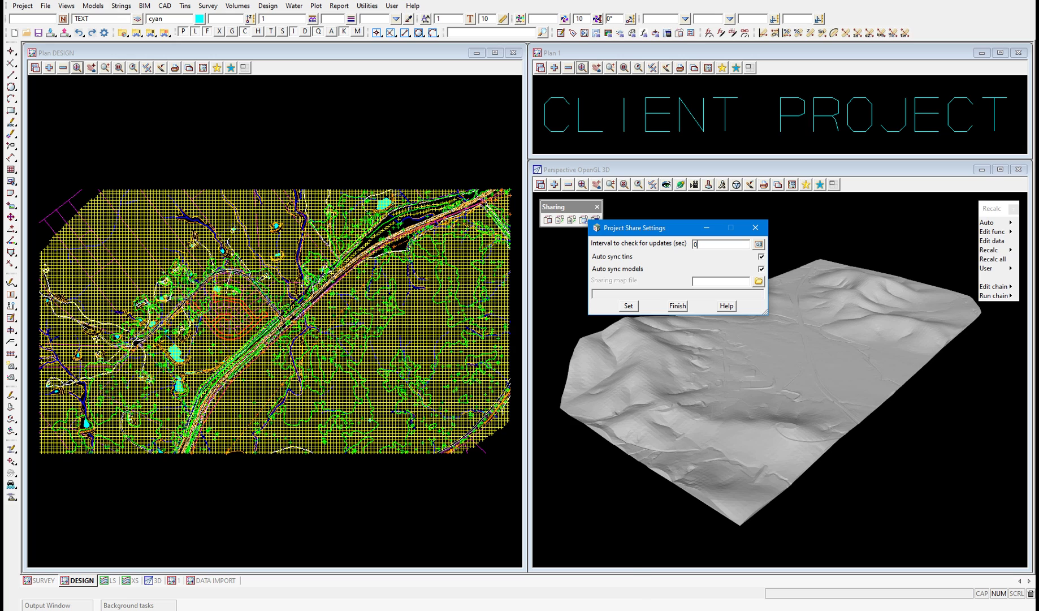
Switch to the server project, delete the SF LE string near the plan's northwest corner in survey SURFACE POINTS, and save the project
mouse_move(517, 610)
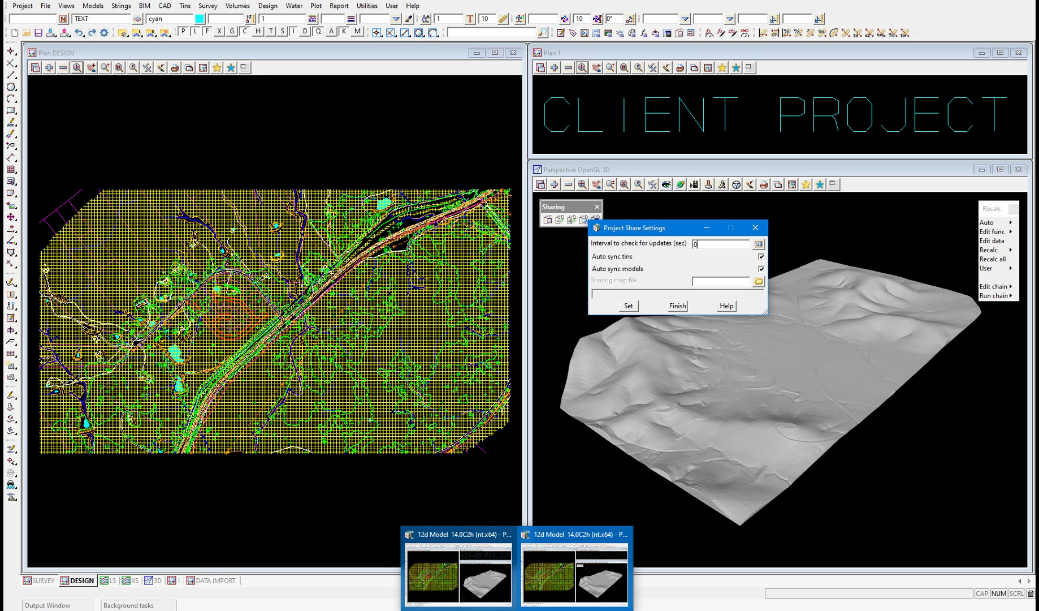
left_click(474, 587)
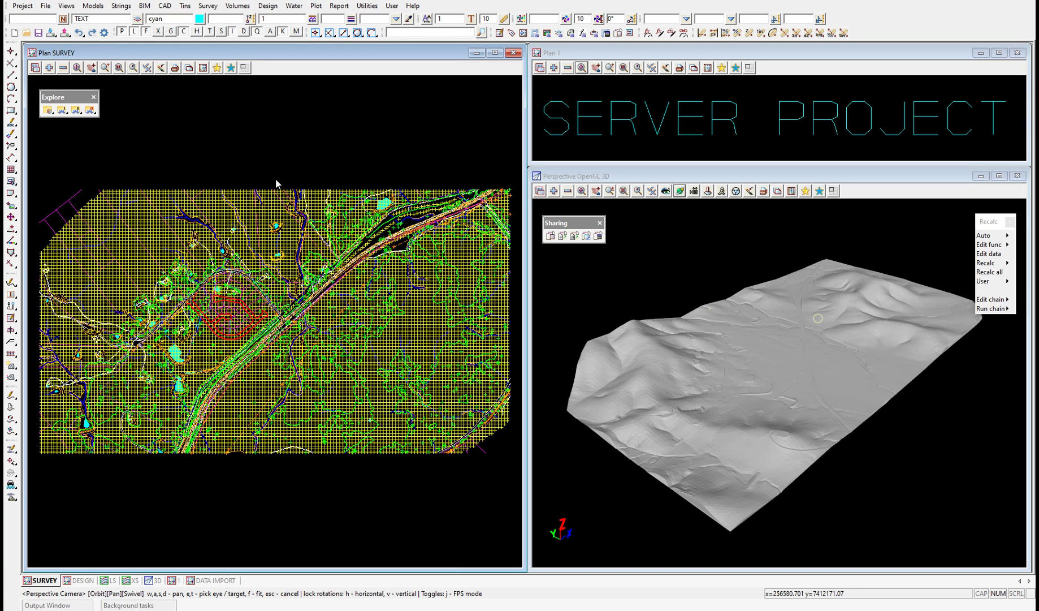
left_click(121, 5)
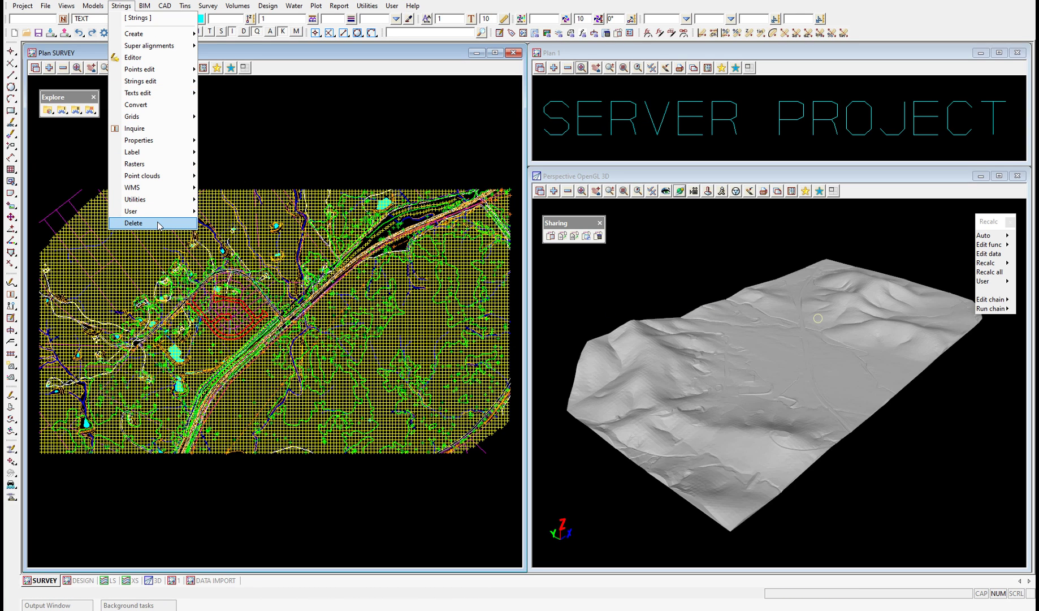
left_click(134, 223)
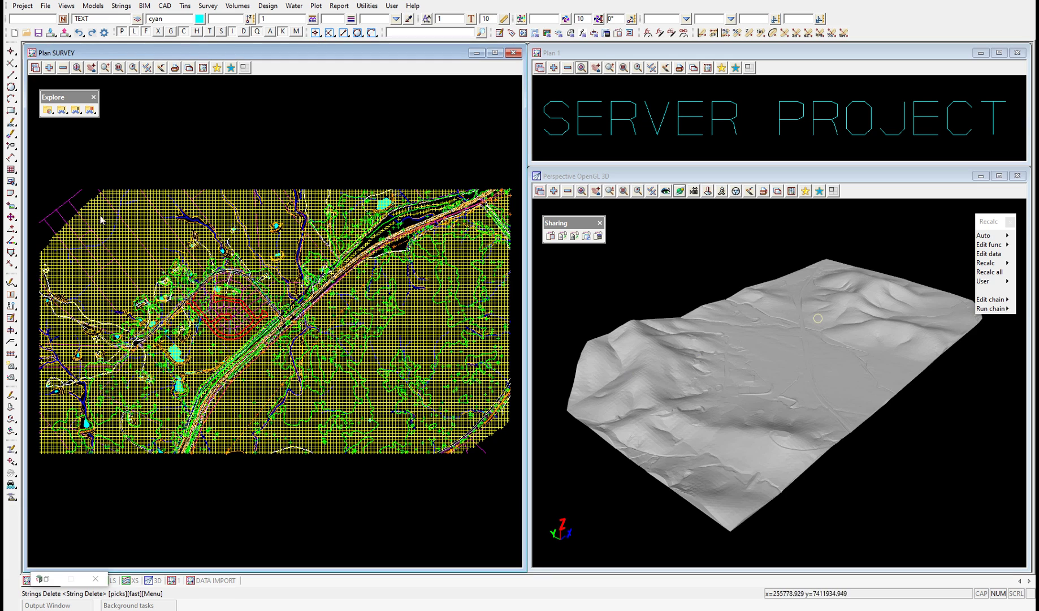
left_click(73, 222)
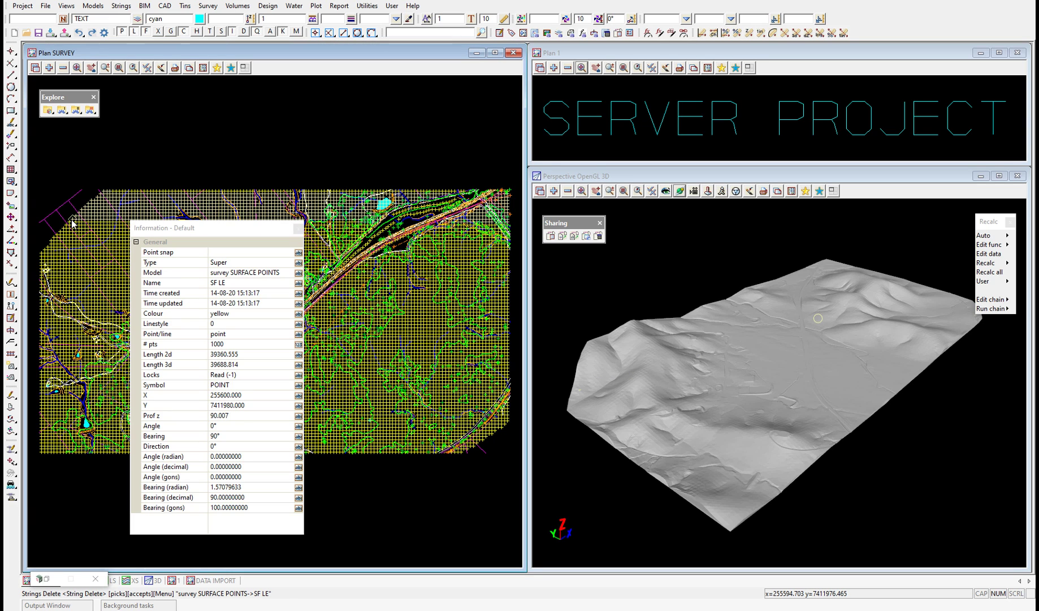
middle_click(73, 222)
left_click_drag(206, 225, 223, 148)
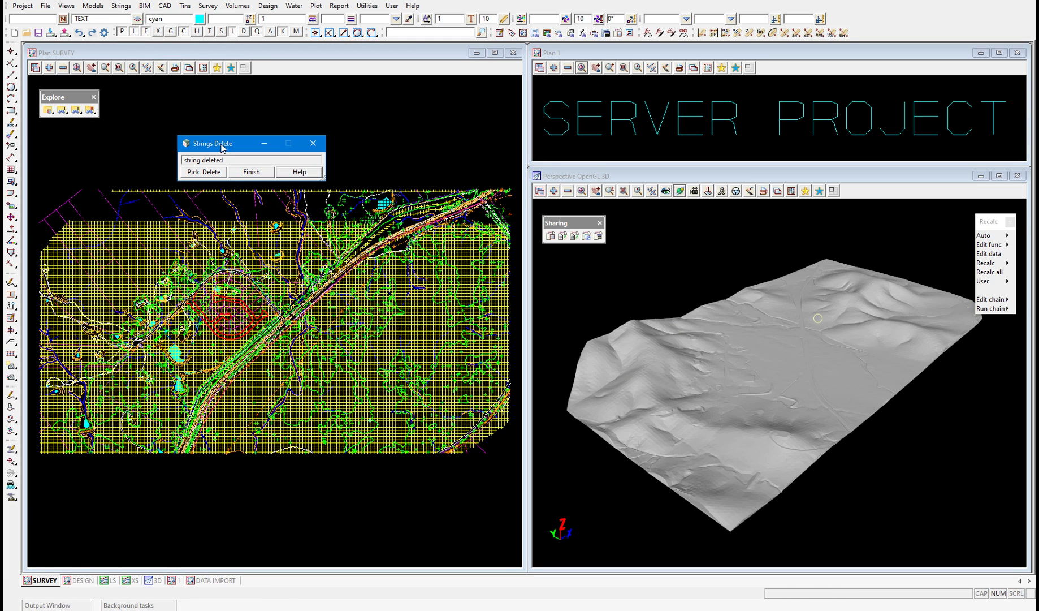
left_click(23, 6)
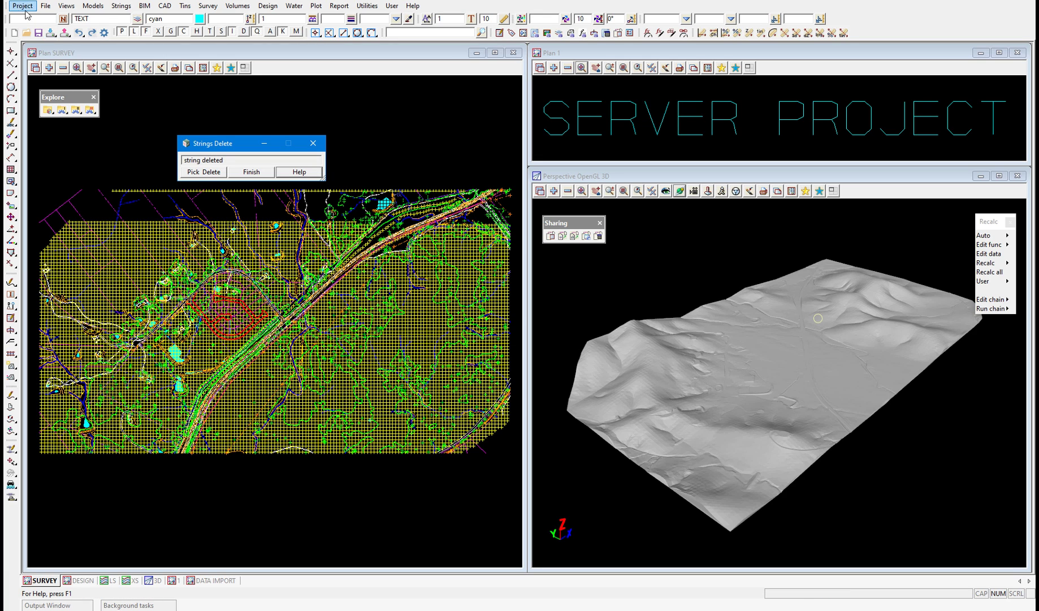
left_click(37, 151)
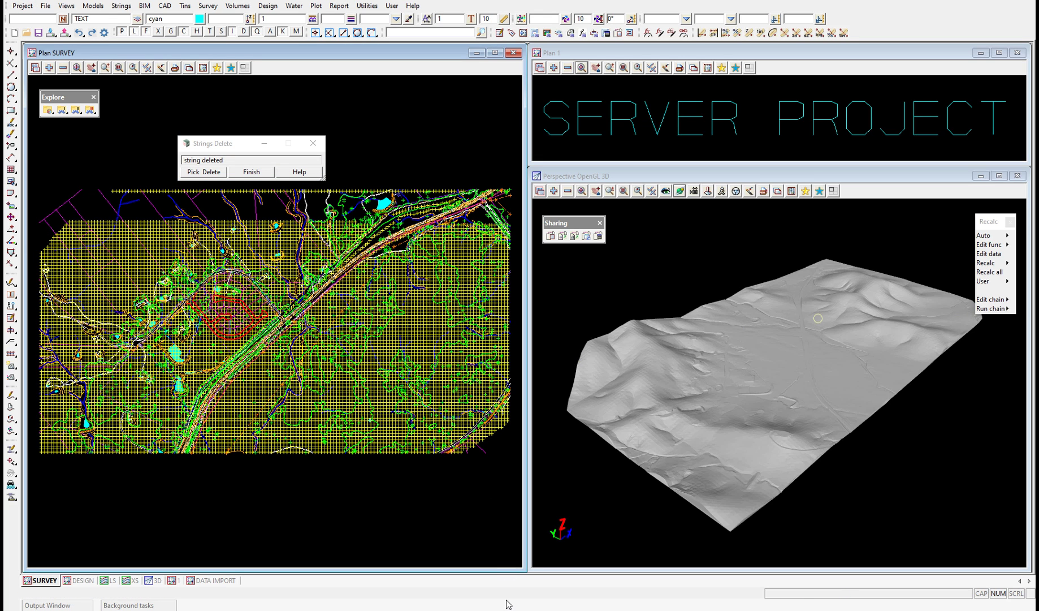
Return to the client project and synchronize the SHARED survey SURFACE POINTS model with view redraw on
mouse_move(509, 605)
left_click(570, 582)
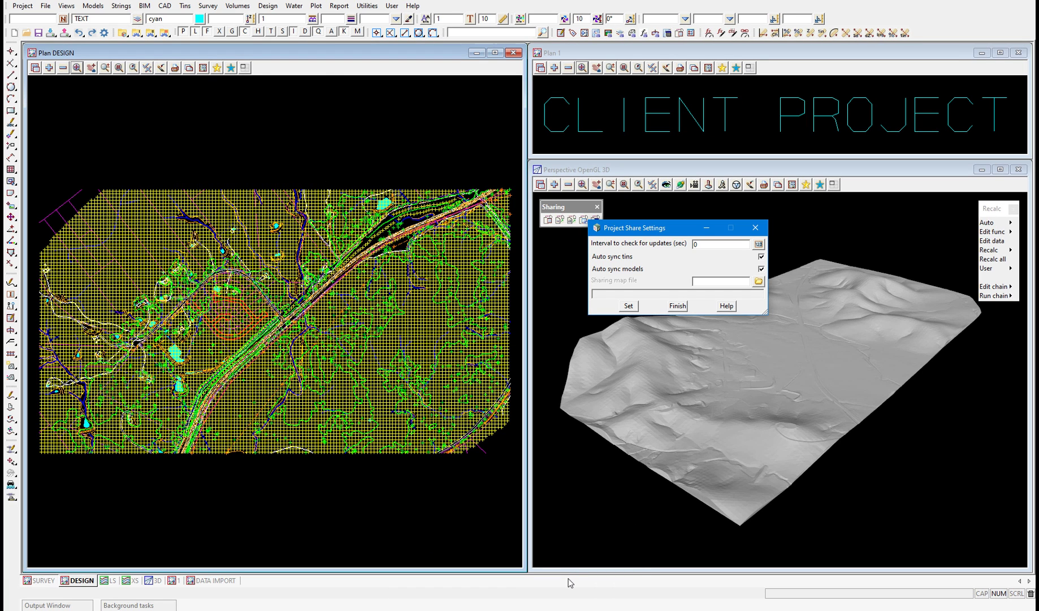
left_click_drag(638, 229, 664, 209)
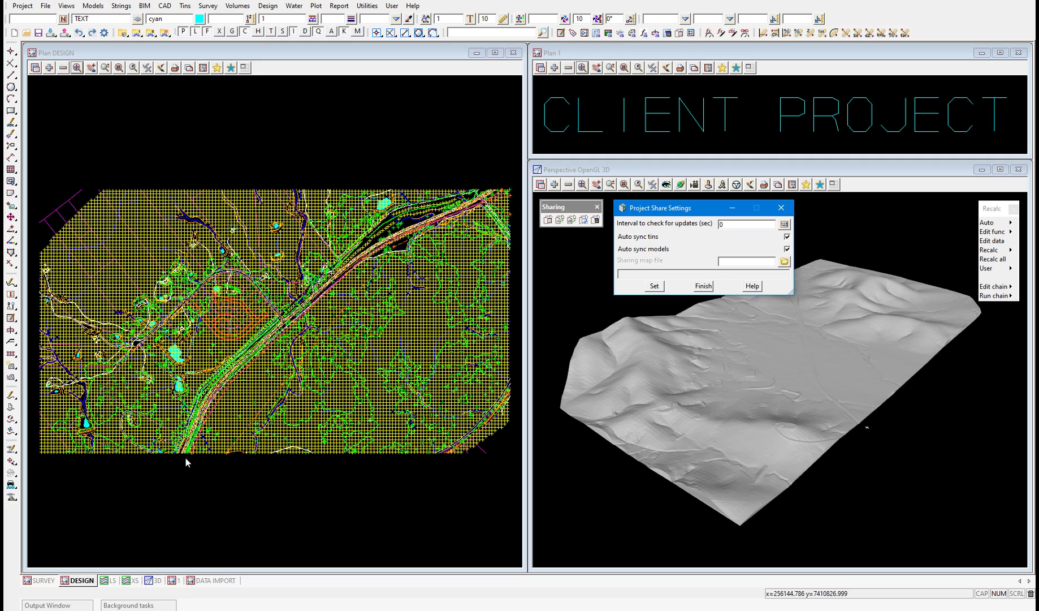
left_click(57, 605)
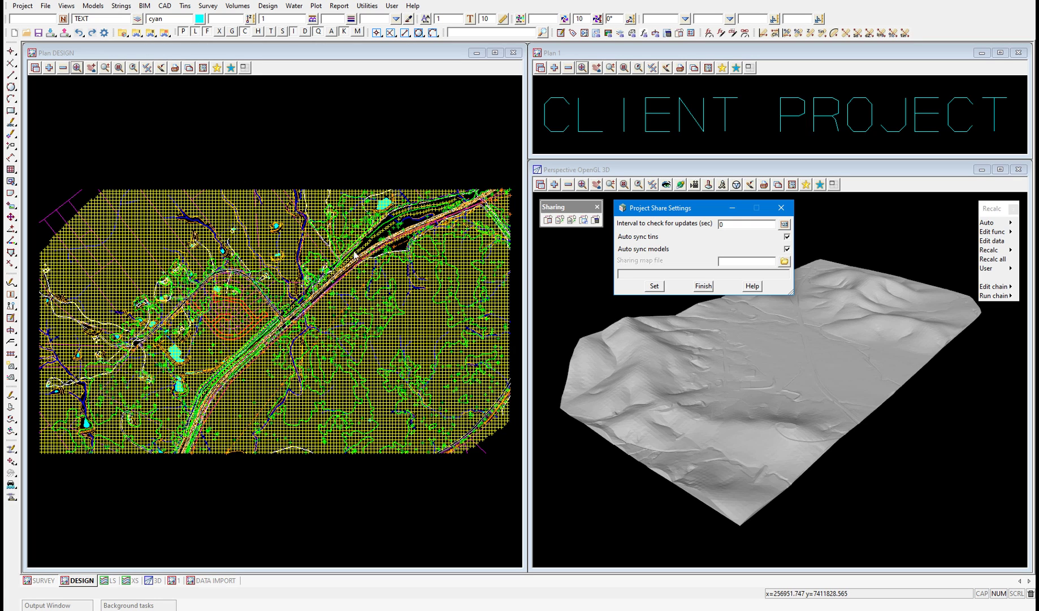
left_click(560, 221)
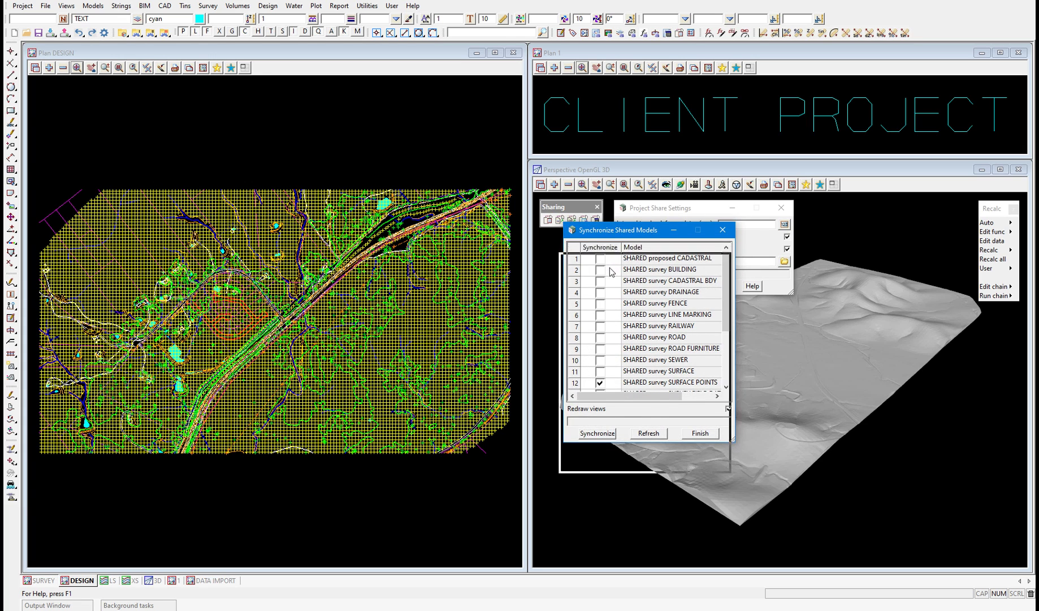
left_click_drag(617, 478, 615, 567)
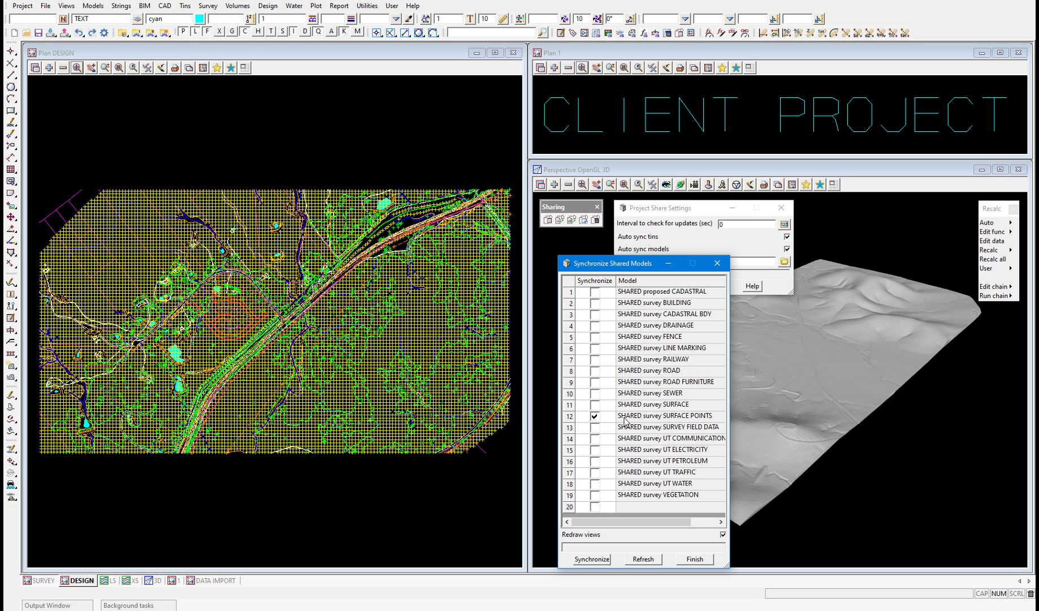
left_click(588, 559)
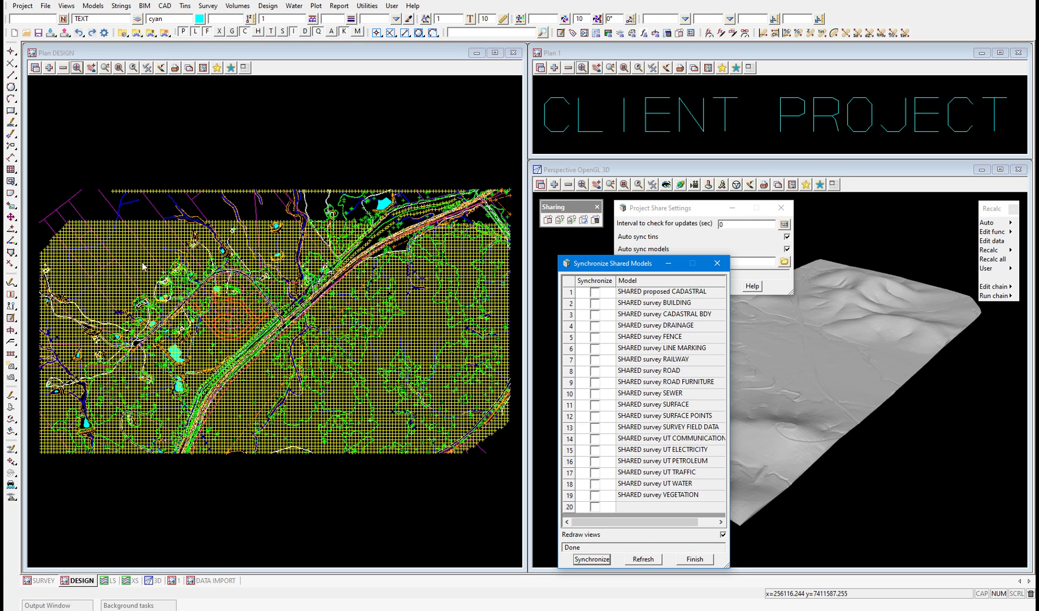
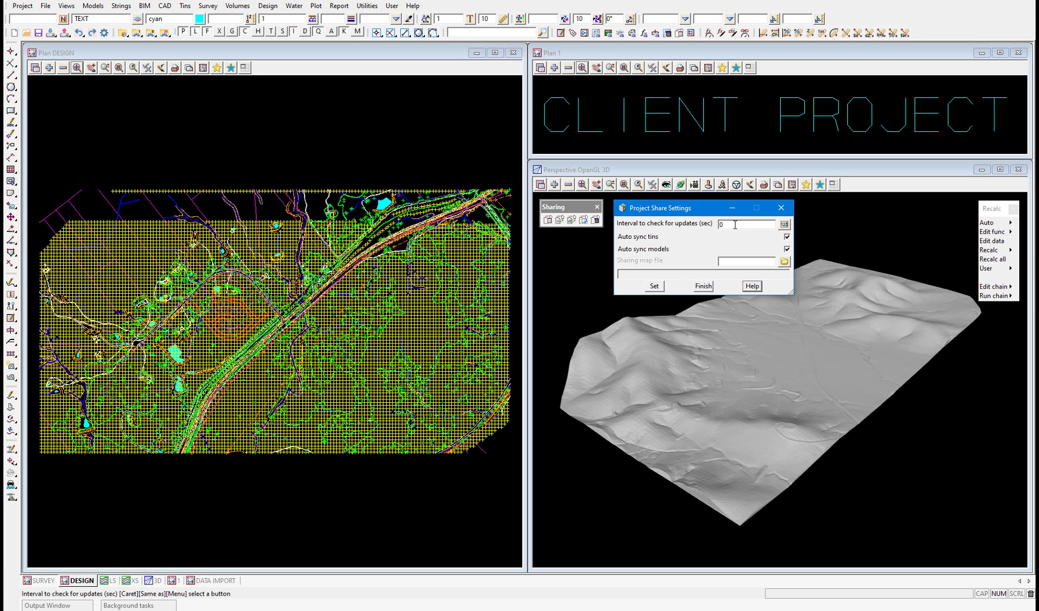
Set the share update interval to 10 seconds, turn off auto sync for tins and models, and apply the settings
double_click(735, 224)
type("10")
left_click(787, 237)
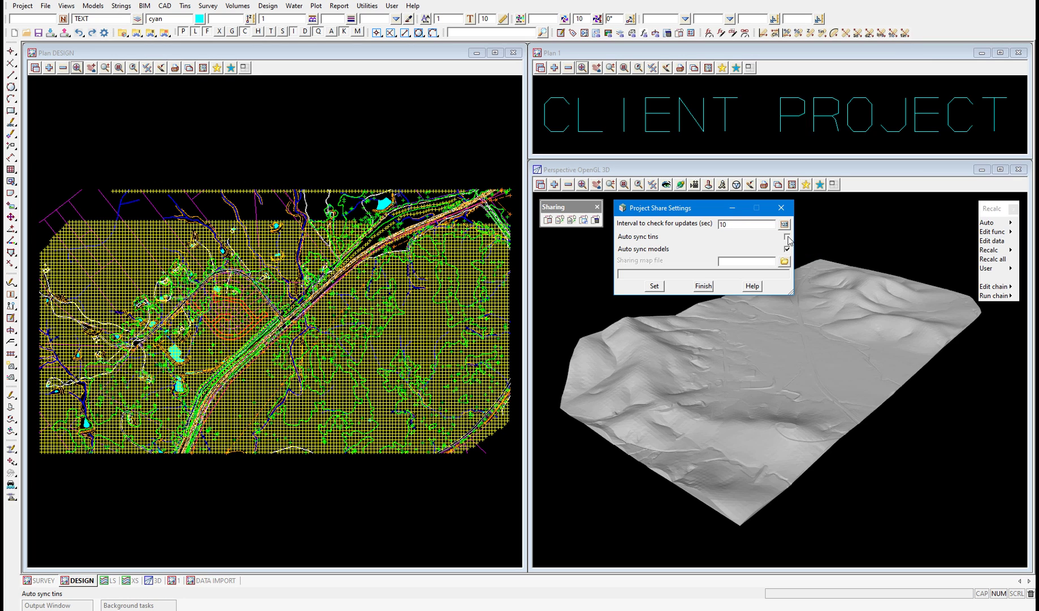
left_click(787, 249)
left_click(657, 287)
left_click(540, 334)
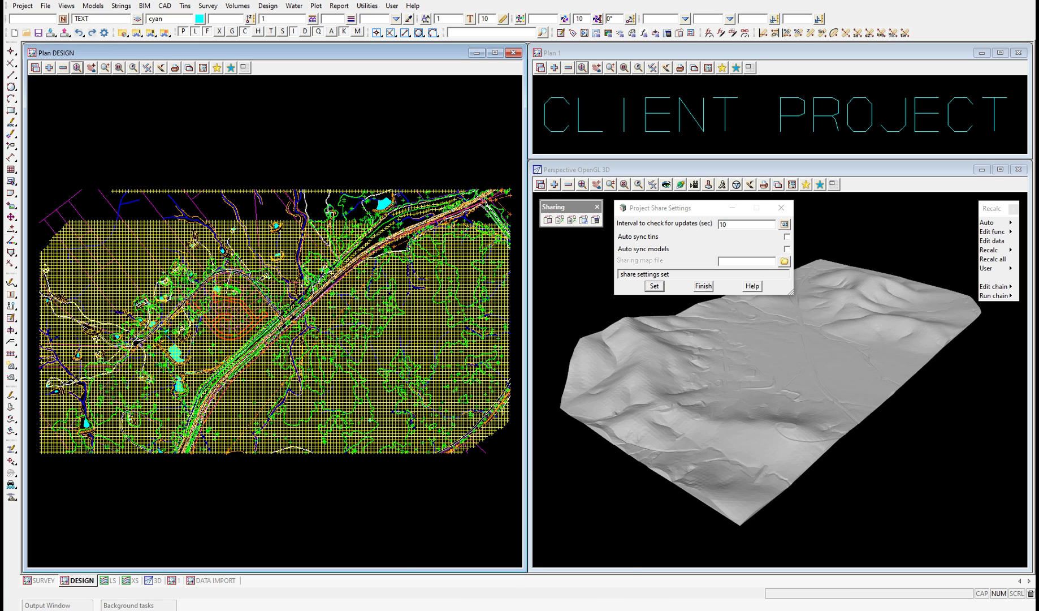
Switch to the server project, delete another surface points string just south of the first gap, and save the project
mouse_move(517, 609)
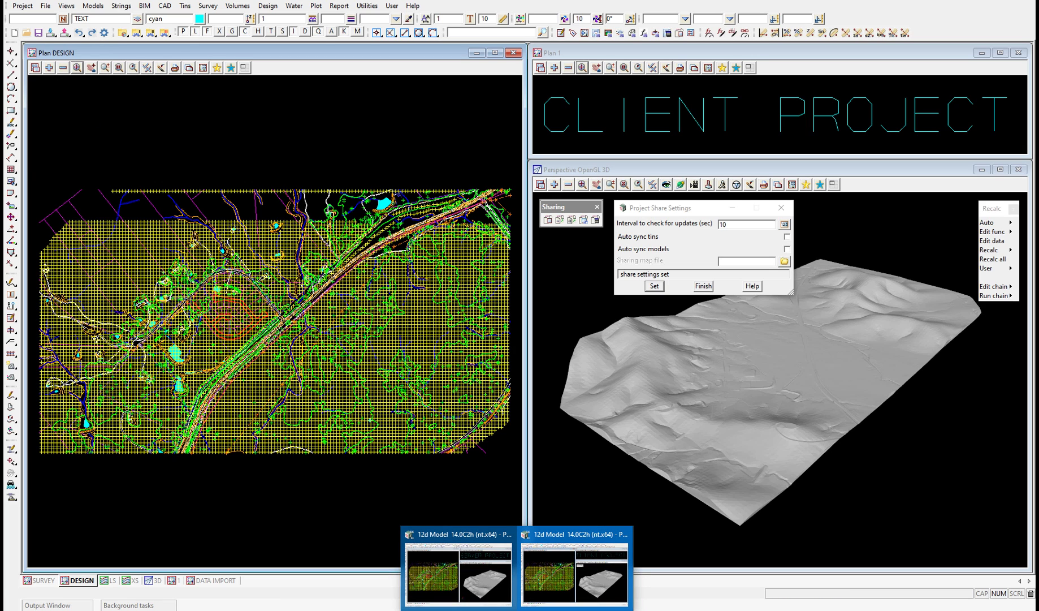
left_click(483, 590)
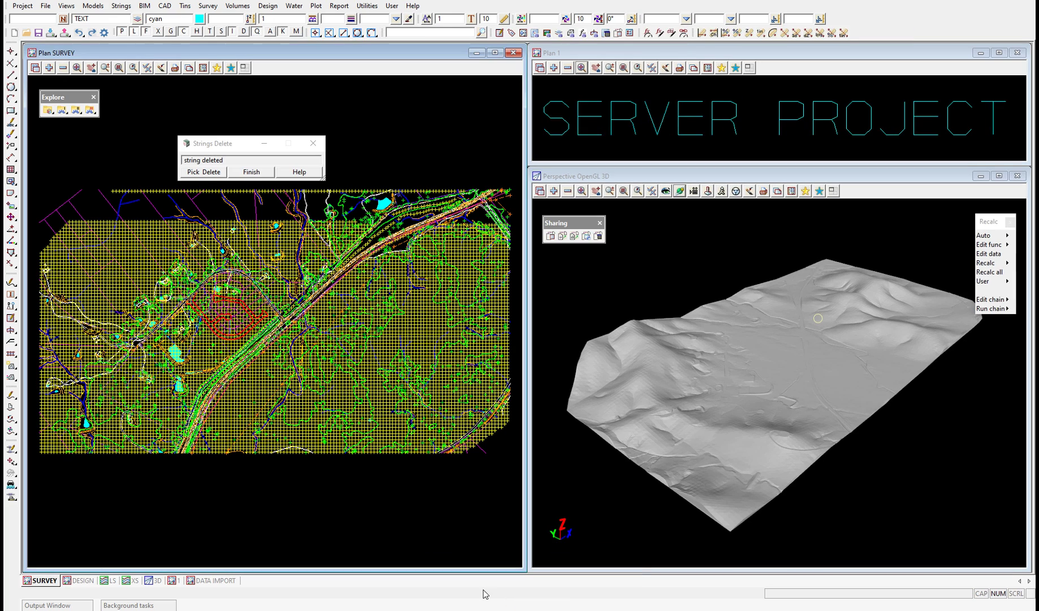
left_click(204, 172)
scroll(44, 258, "up", 2)
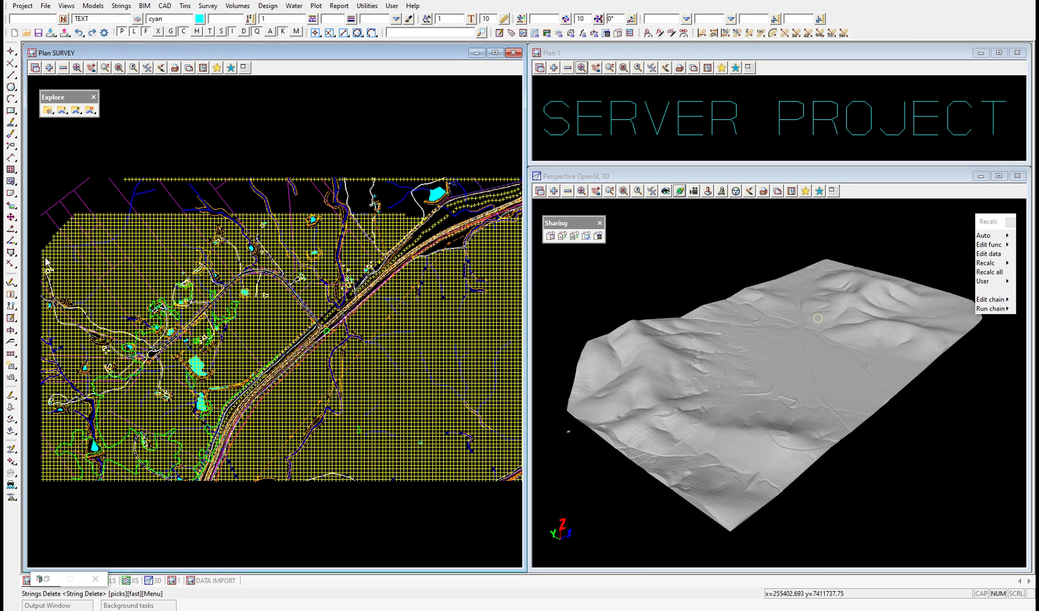
left_click(44, 258)
left_click(45, 257)
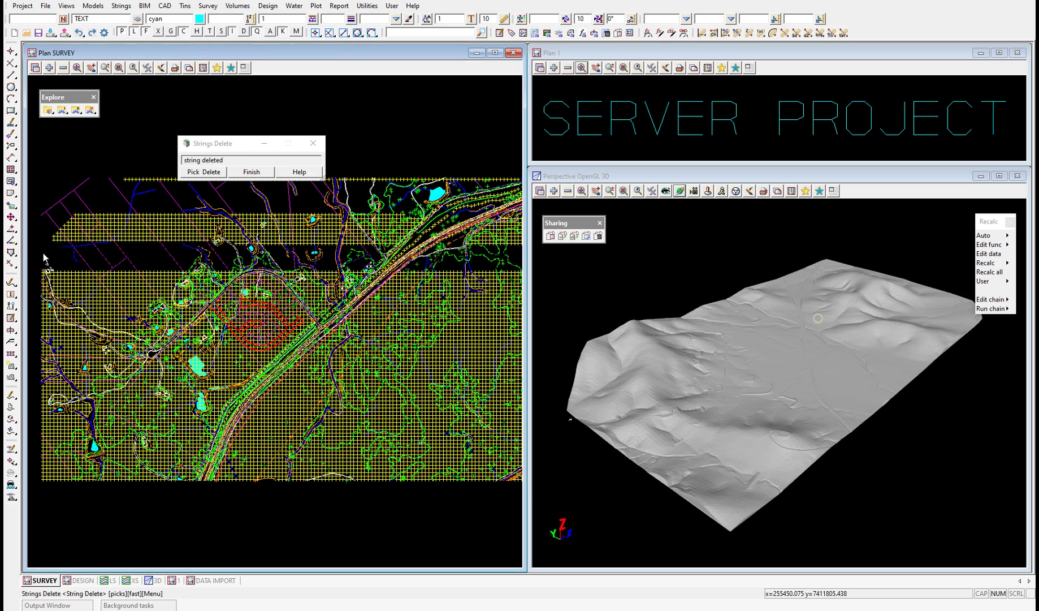
left_click(22, 6)
left_click(48, 152)
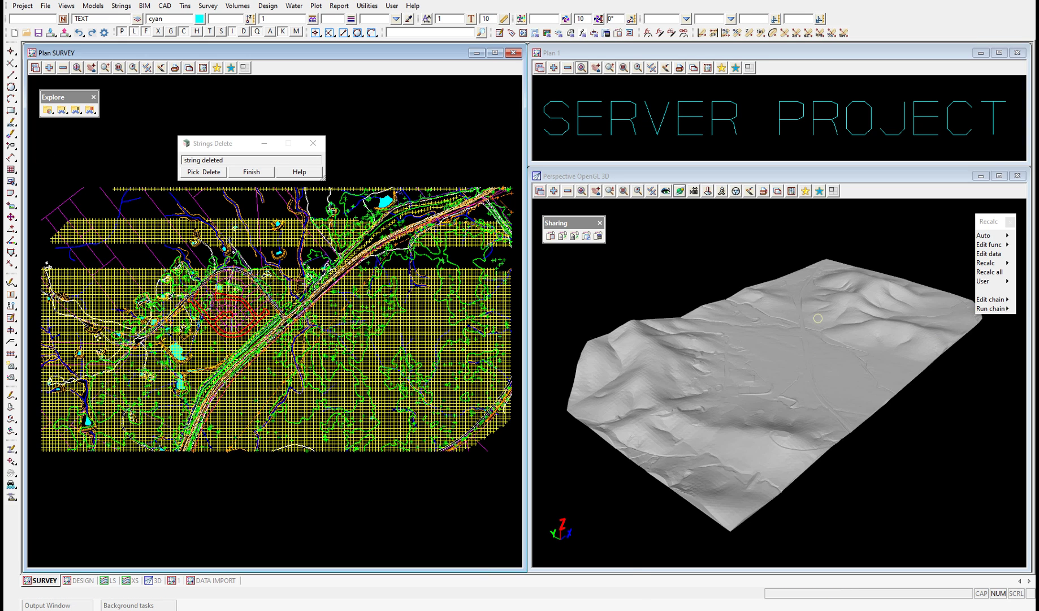
Return to the client project, synchronize the SHARED survey SURFACE POINTS model again, and check the update messages in the Output Window
left_click(518, 609)
left_click(560, 588)
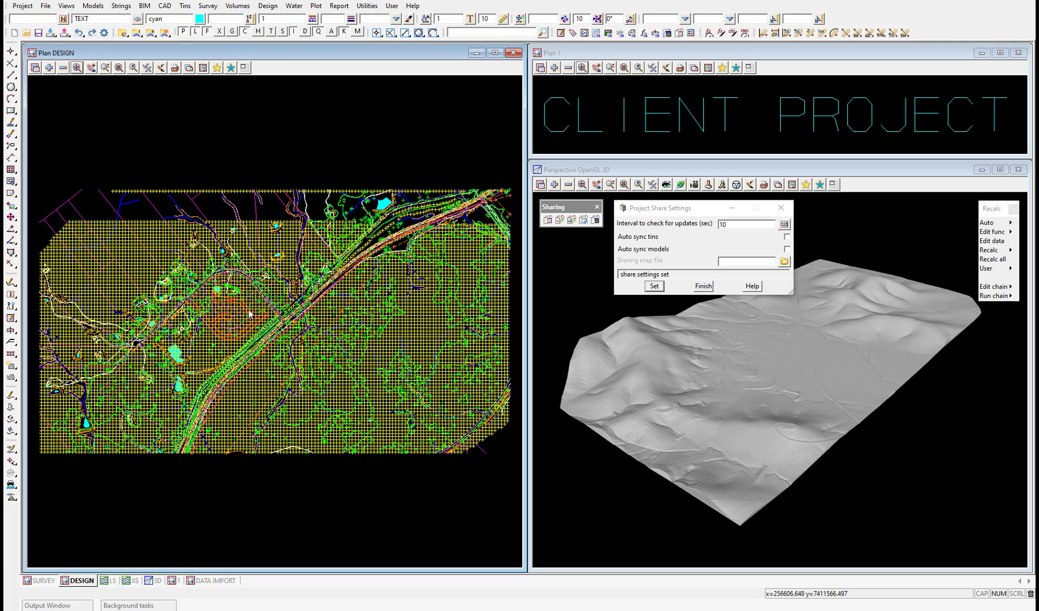
mouse_move(67, 604)
left_click(561, 221)
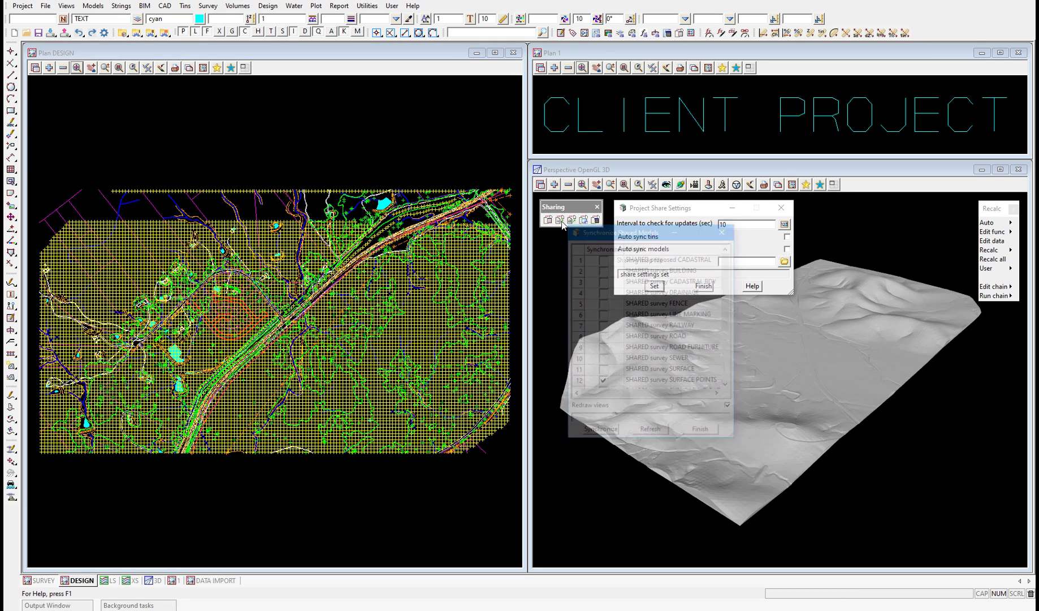
left_click(599, 432)
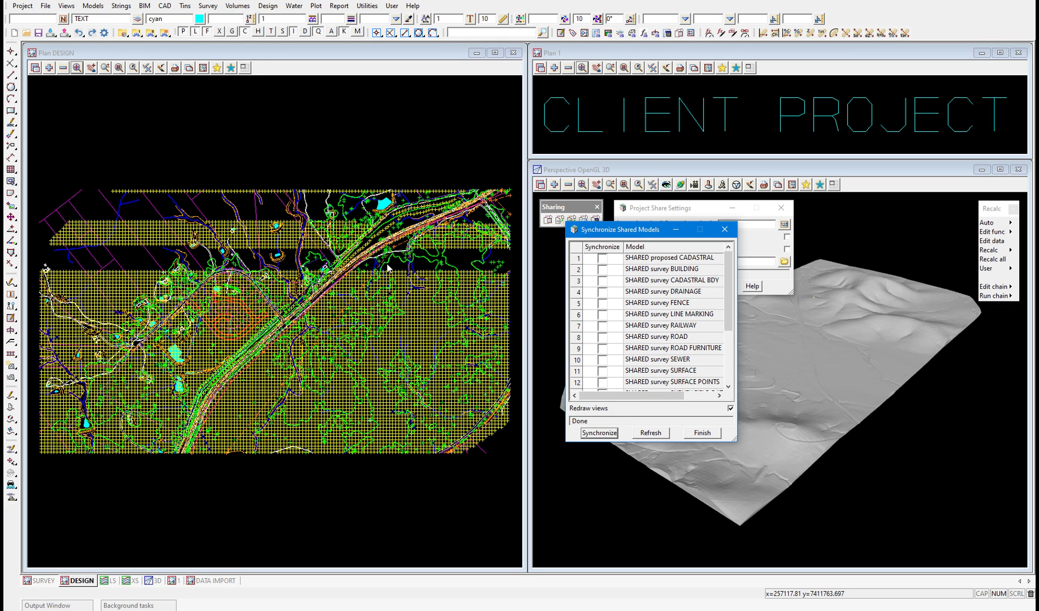
left_click(702, 432)
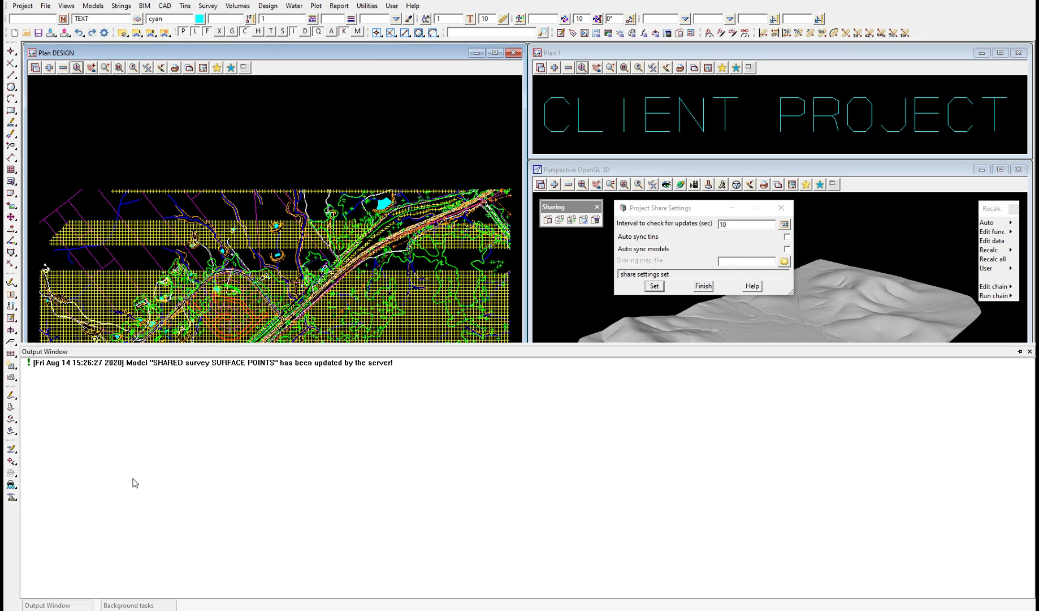
right_click(134, 479)
left_click(168, 404)
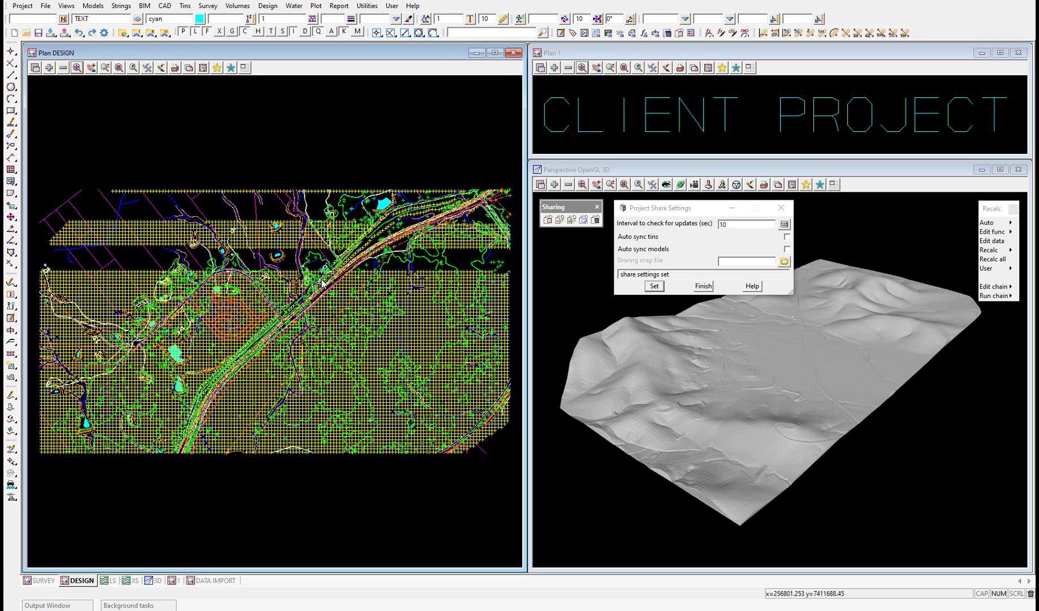
Turn on auto sync for tins and models and apply the share settings, accepting the 10-second update interval
left_click(787, 237)
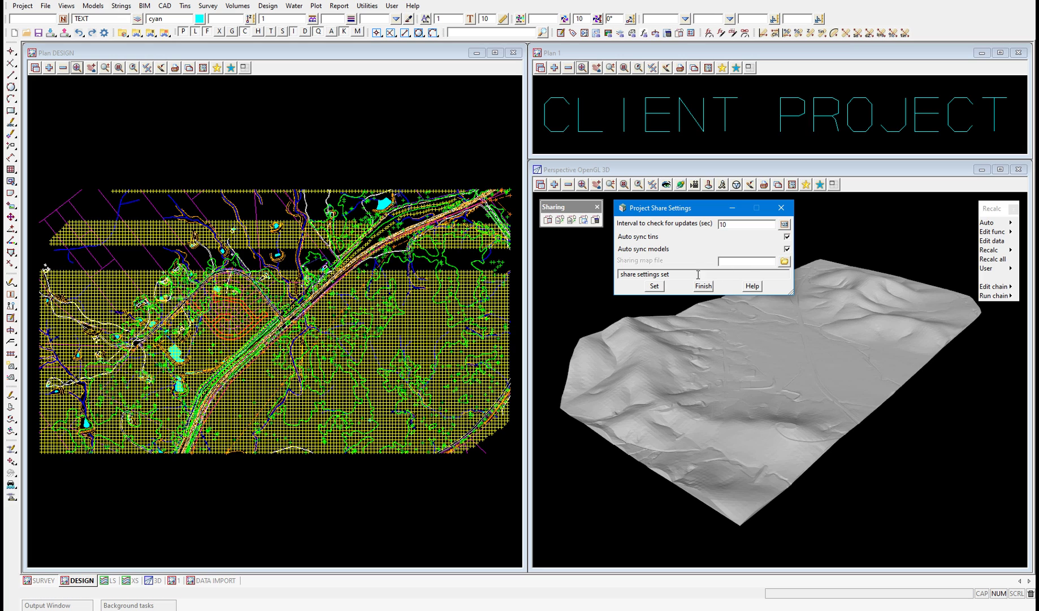
left_click(654, 287)
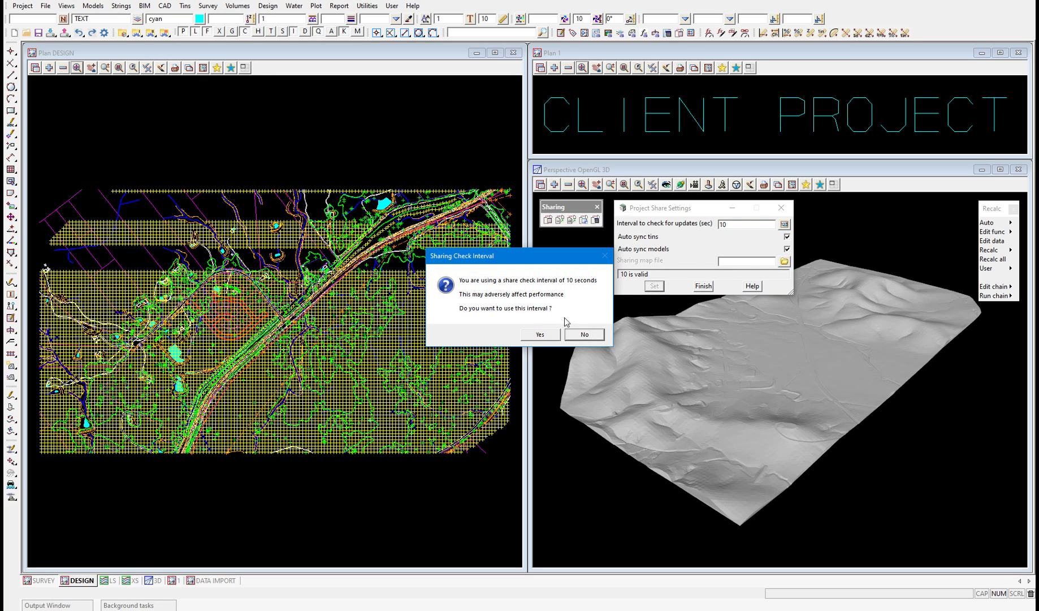
left_click(545, 334)
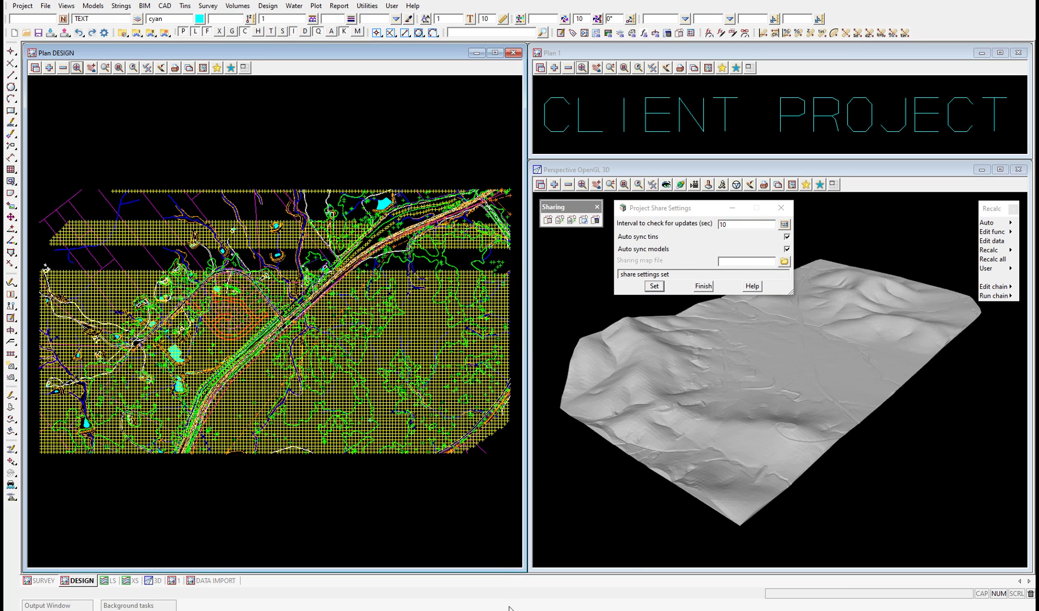
Switch to the server project, delete another surface points string a little south of the second gap, and save the project
mouse_move(514, 609)
left_click(467, 584)
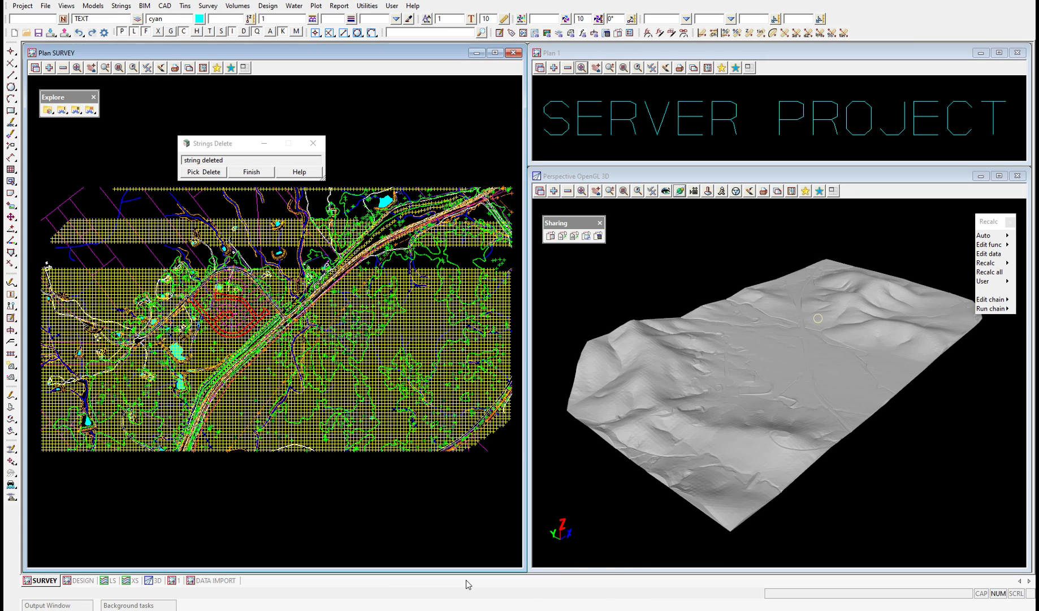
left_click(264, 143)
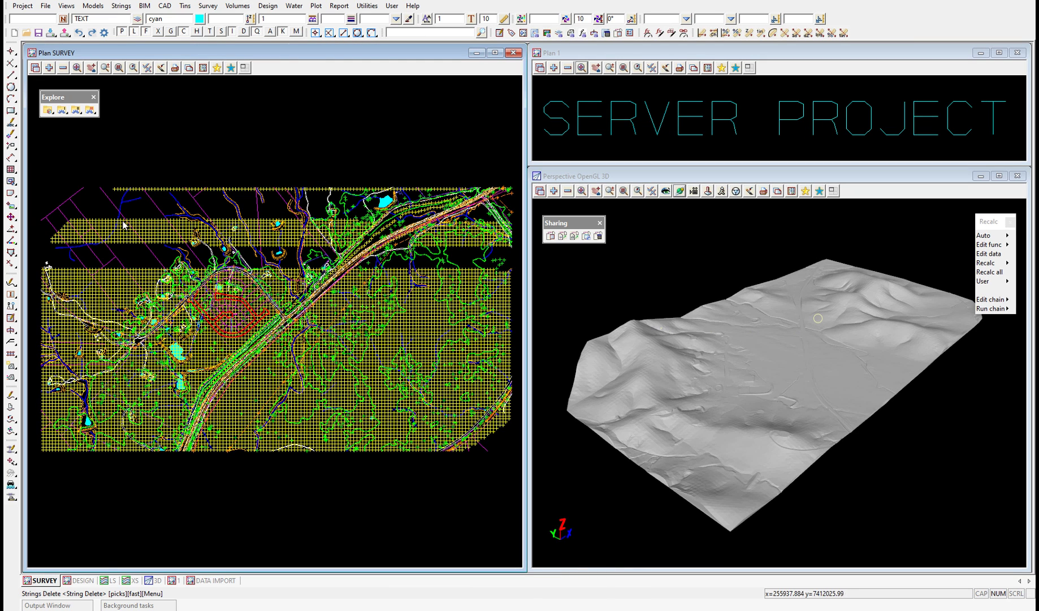
left_click(48, 314)
left_click(42, 317)
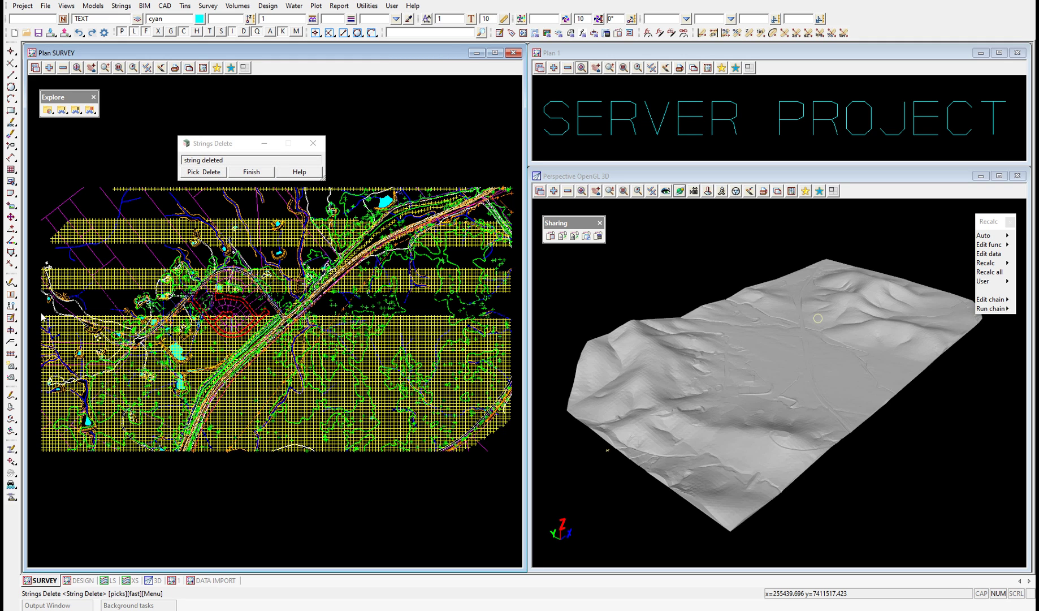
left_click(22, 6)
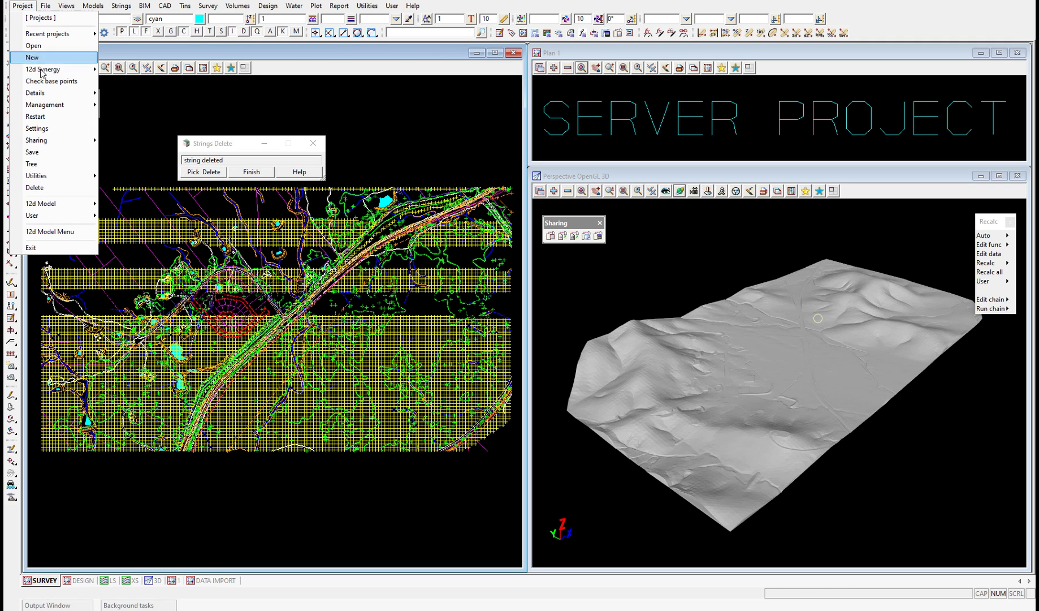
left_click(47, 152)
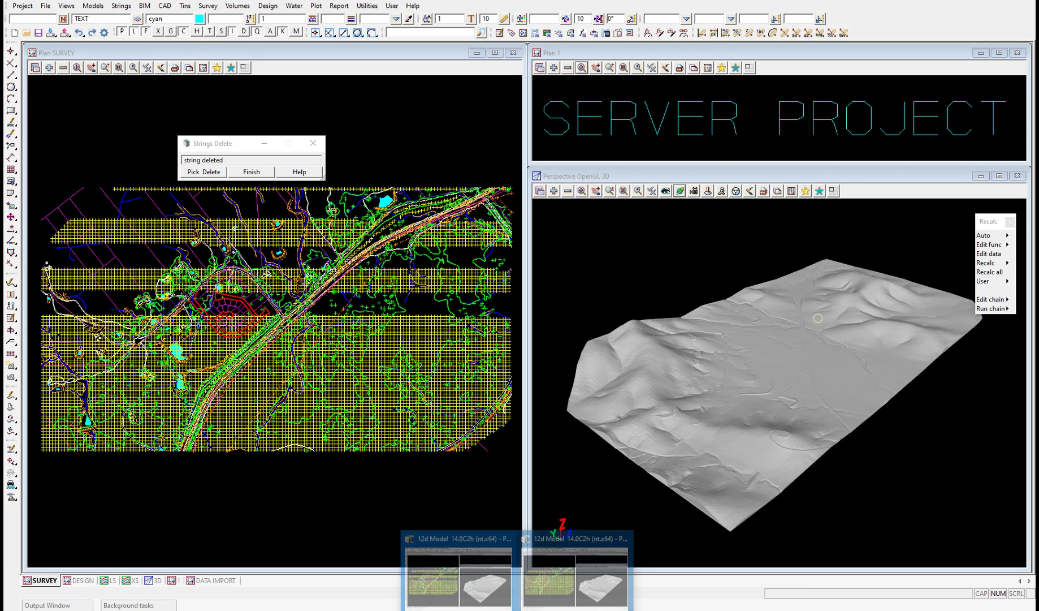
Return to the client project and check the Output Window for the automatic synchronization message
left_click(571, 581)
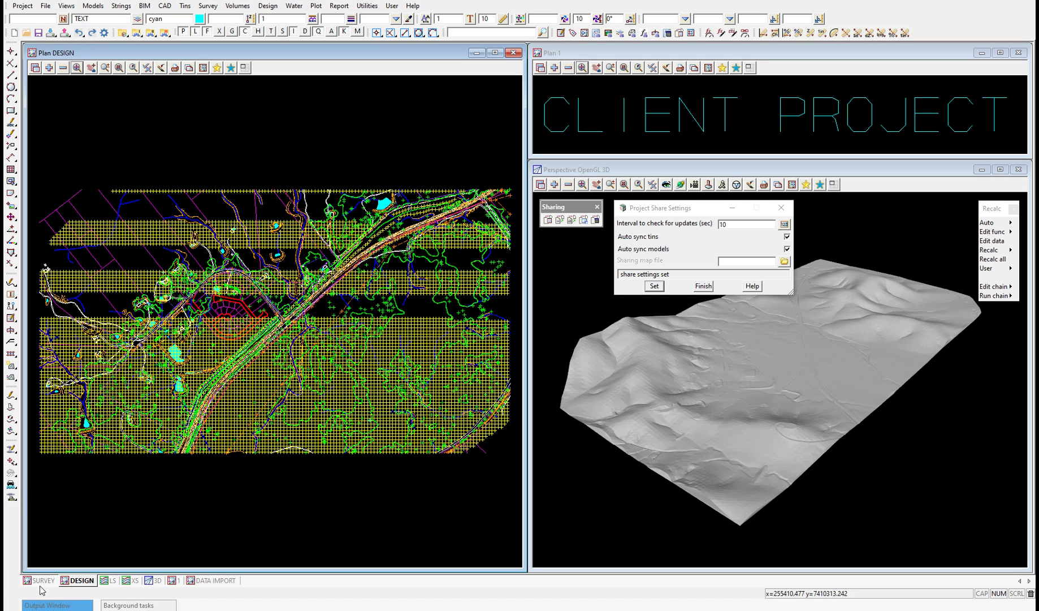
left_click(48, 605)
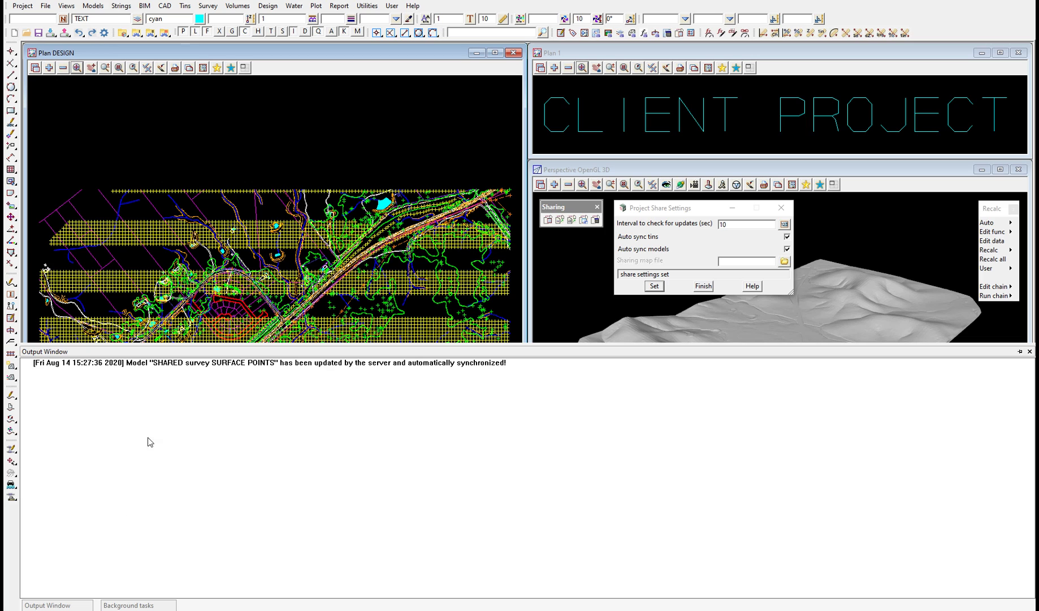